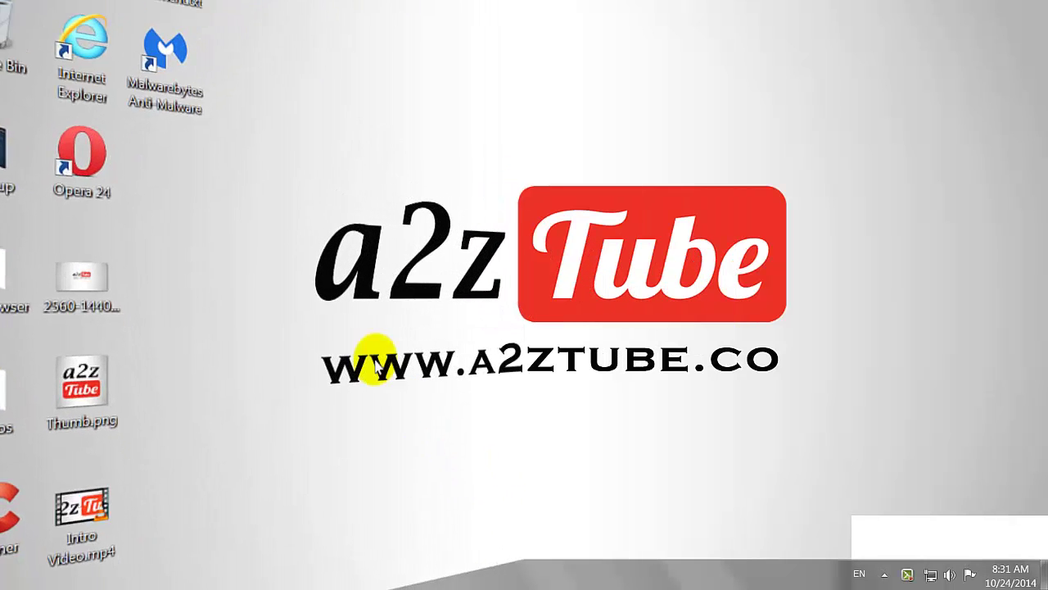
# Launch Opera and load the YouTube homepage
pyautogui.doubleClick(108, 199)
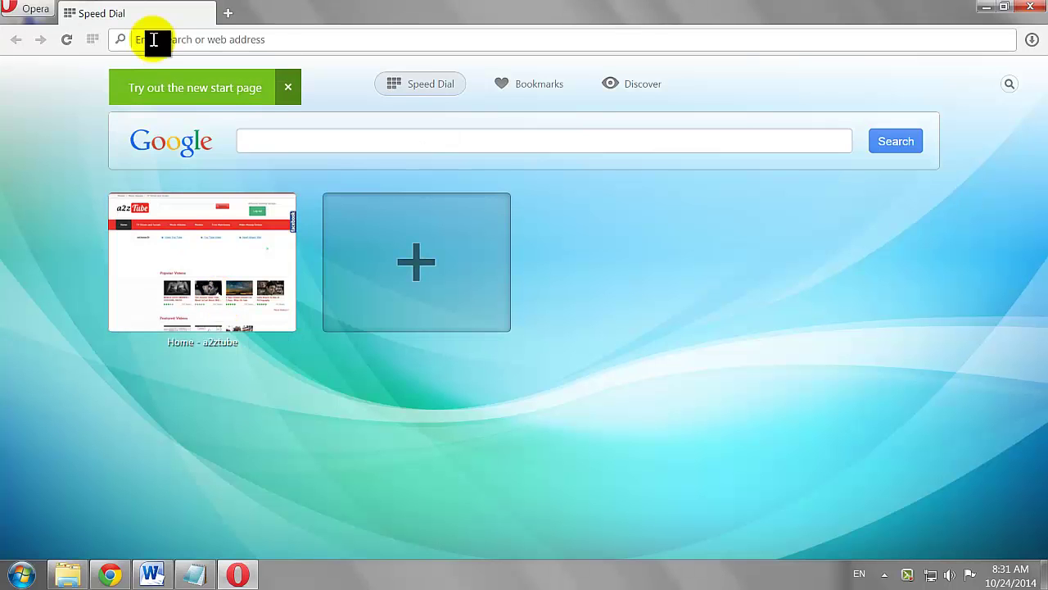
pyautogui.click(153, 38)
pyautogui.write('youtube')
pyautogui.press('Return')
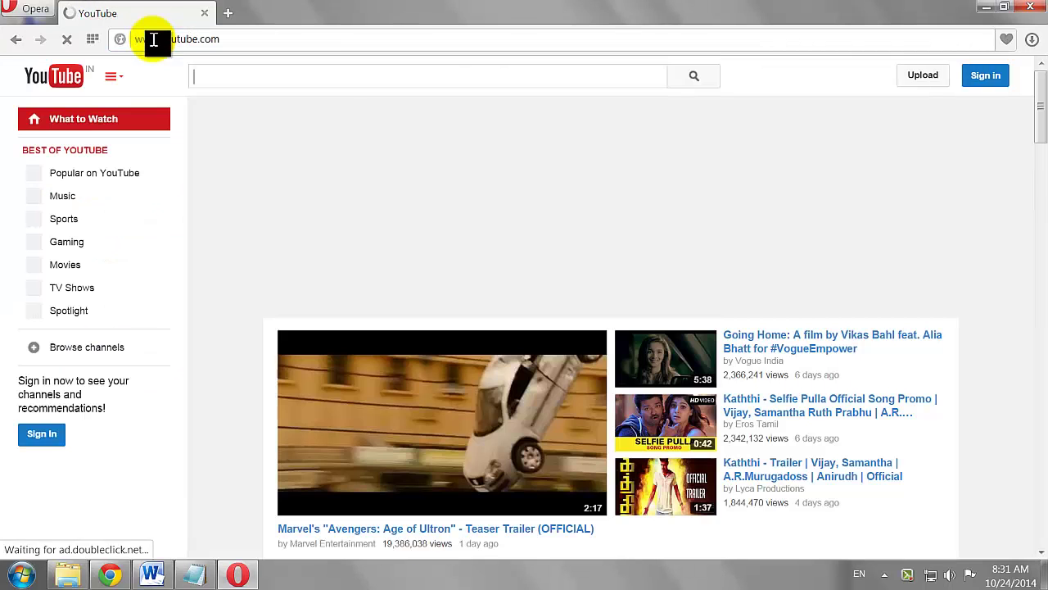
# Sign in to YouTube with the channel's Google account e-mail and password
pyautogui.click(985, 74)
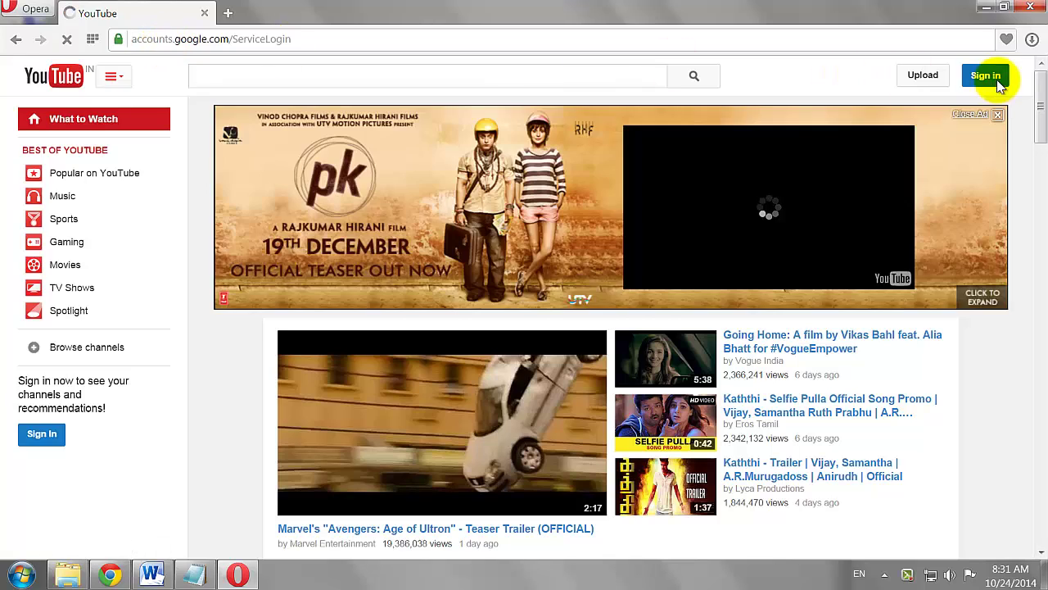
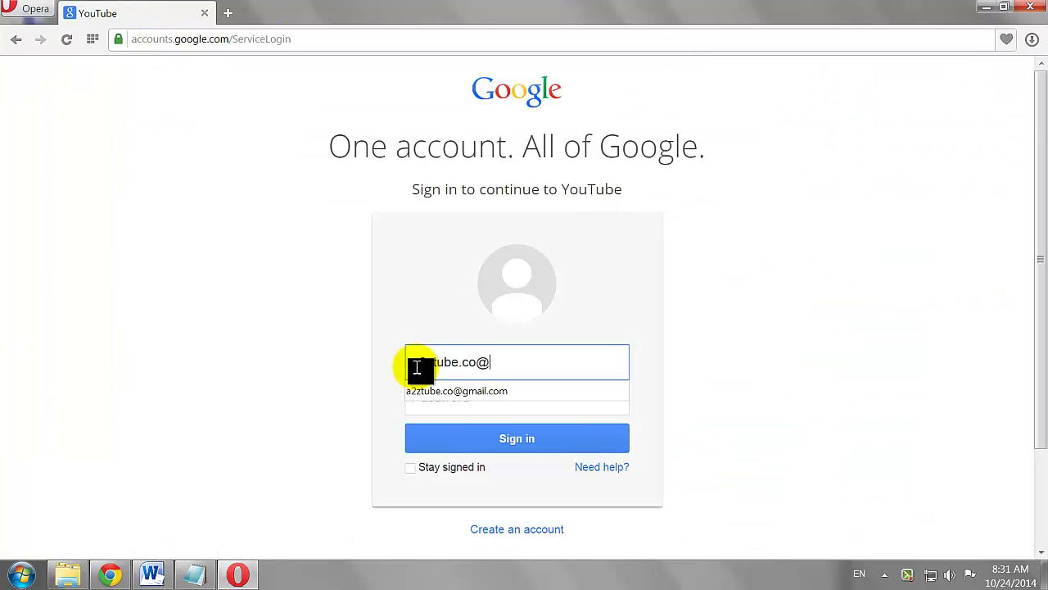
pyautogui.press('Tab')
pyautogui.write('*********')
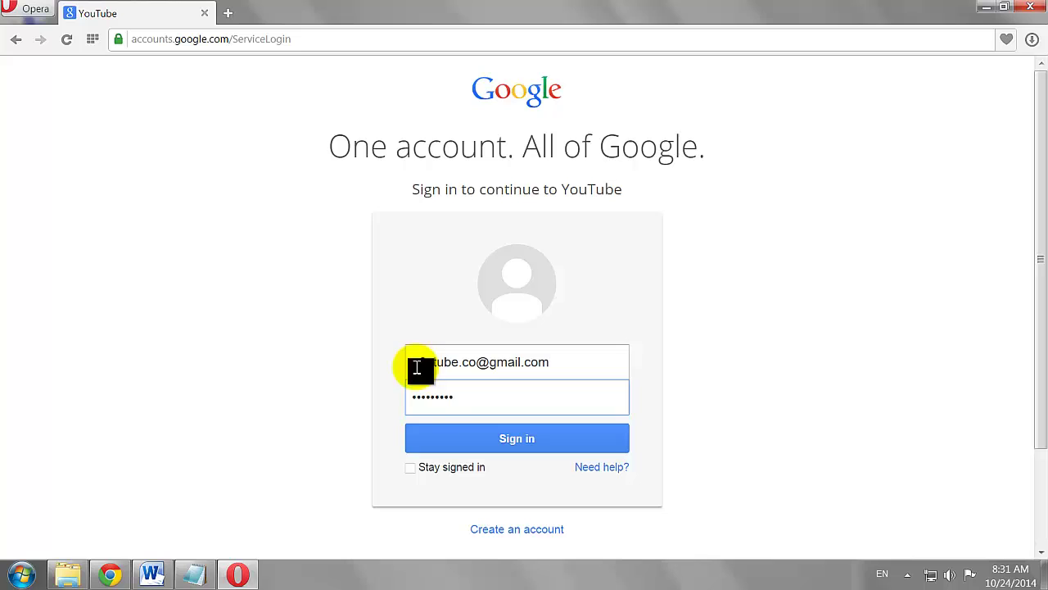
pyautogui.click(486, 439)
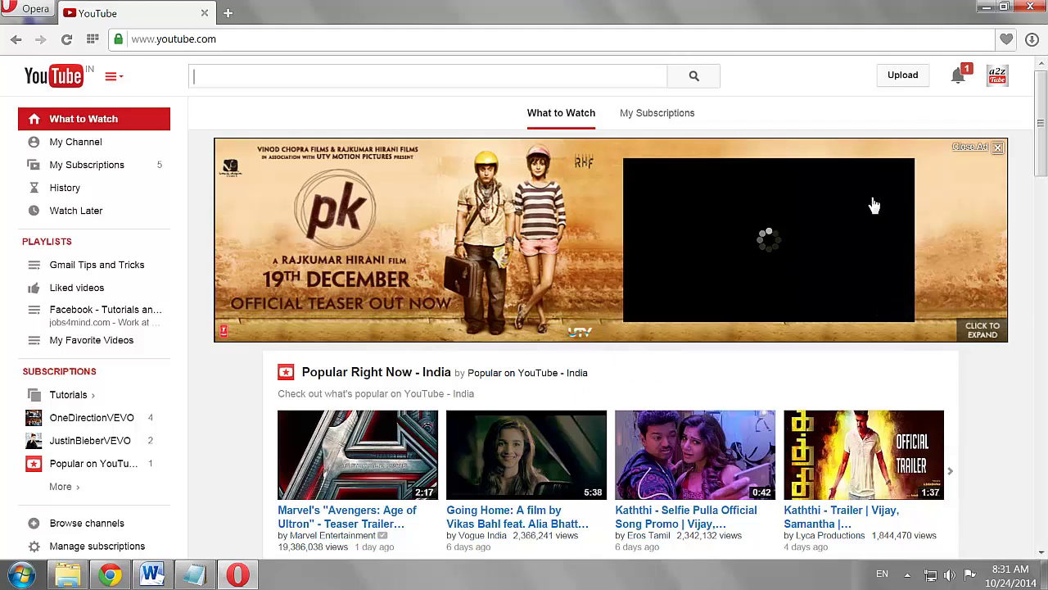
# Open the A to Z Youtube Tutorials channel's Advanced settings and select the empty Analytics tracking ID field
pyautogui.click(1001, 80)
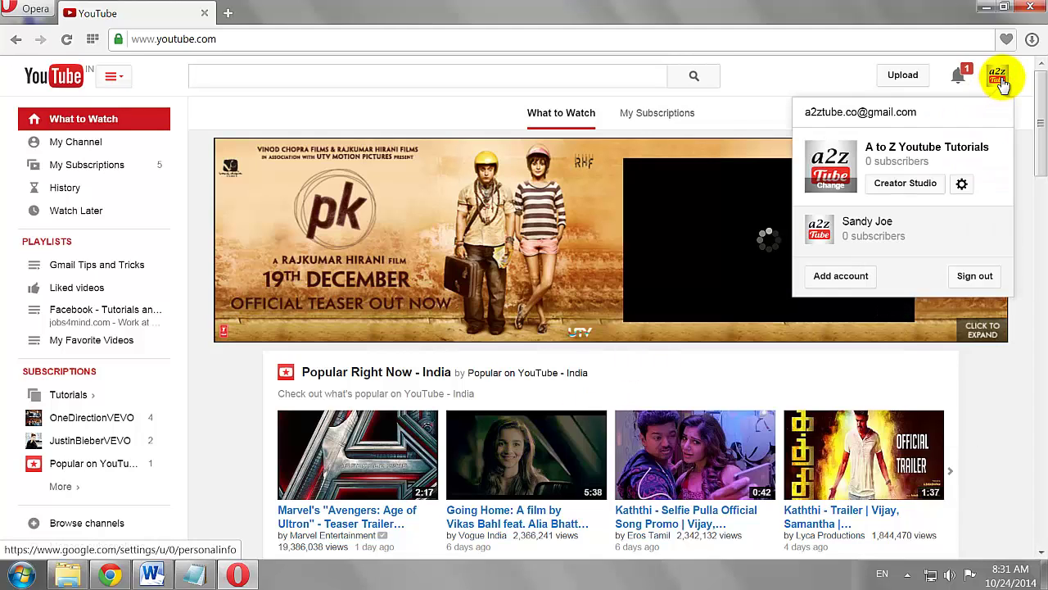
pyautogui.click(917, 183)
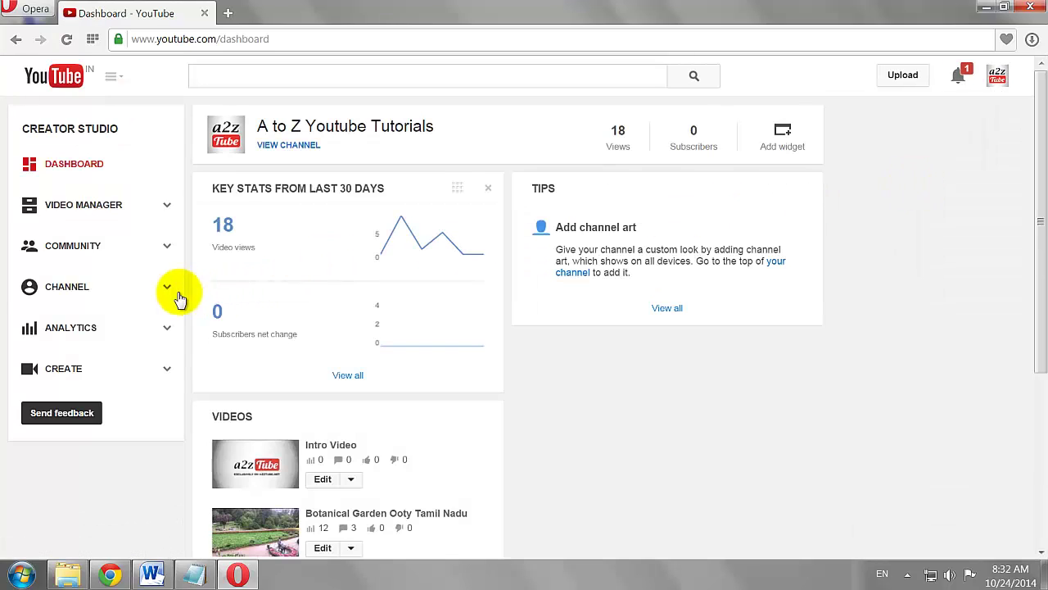
pyautogui.click(170, 293)
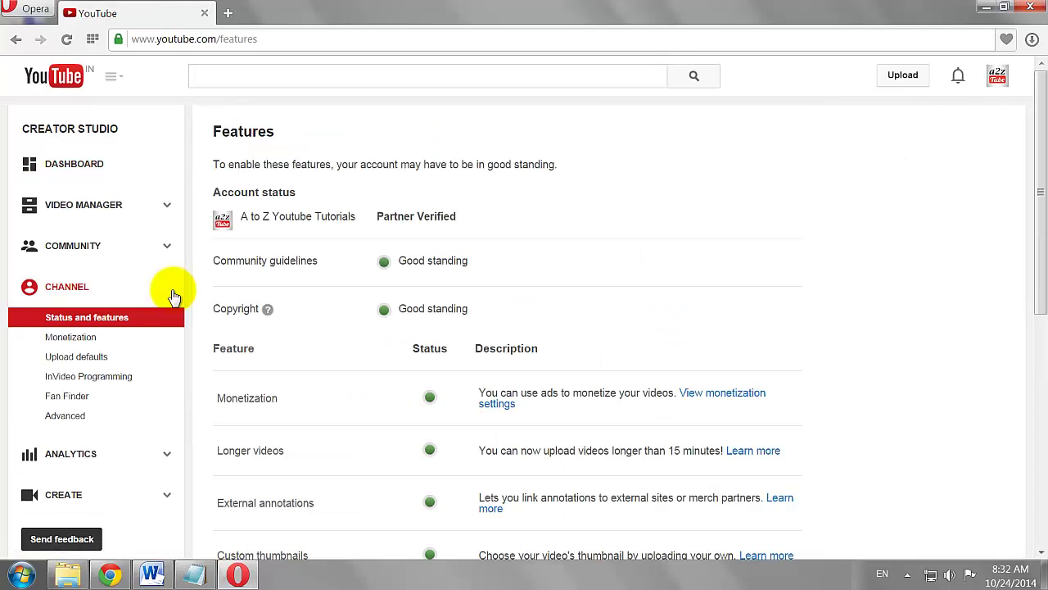
pyautogui.click(77, 421)
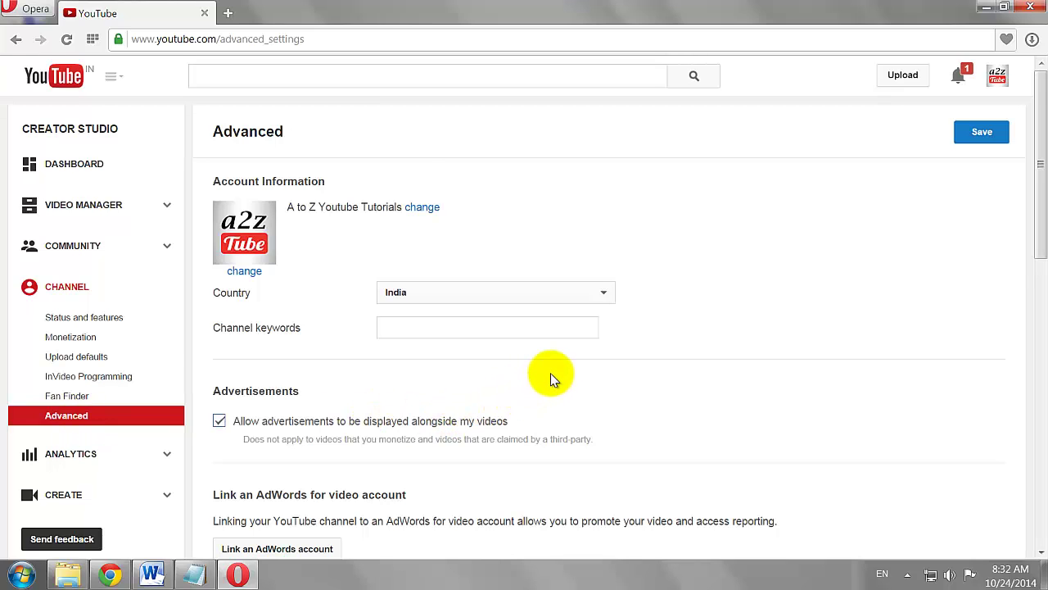
pyautogui.scroll(-1, 551, 380)
pyautogui.scroll(-4, 552, 379)
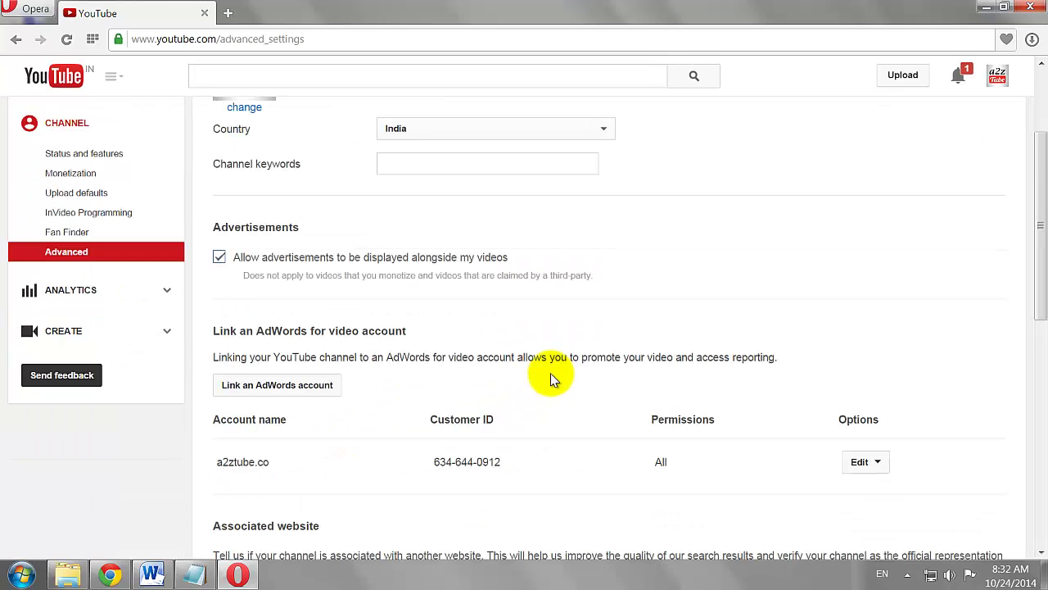
pyautogui.scroll(-1, 551, 379)
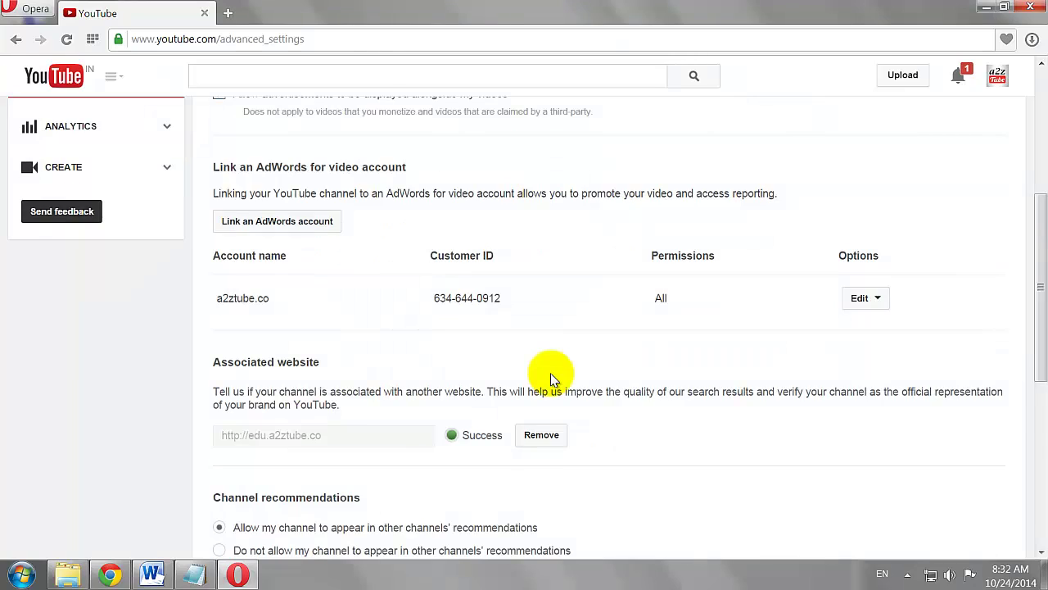
pyautogui.scroll(-6, 551, 378)
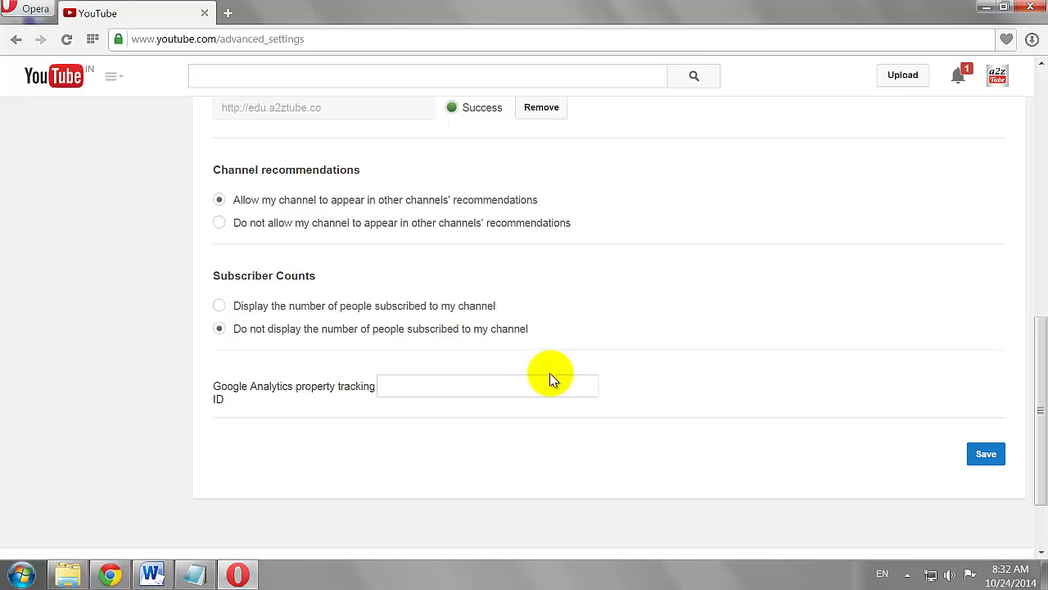
pyautogui.click(397, 390)
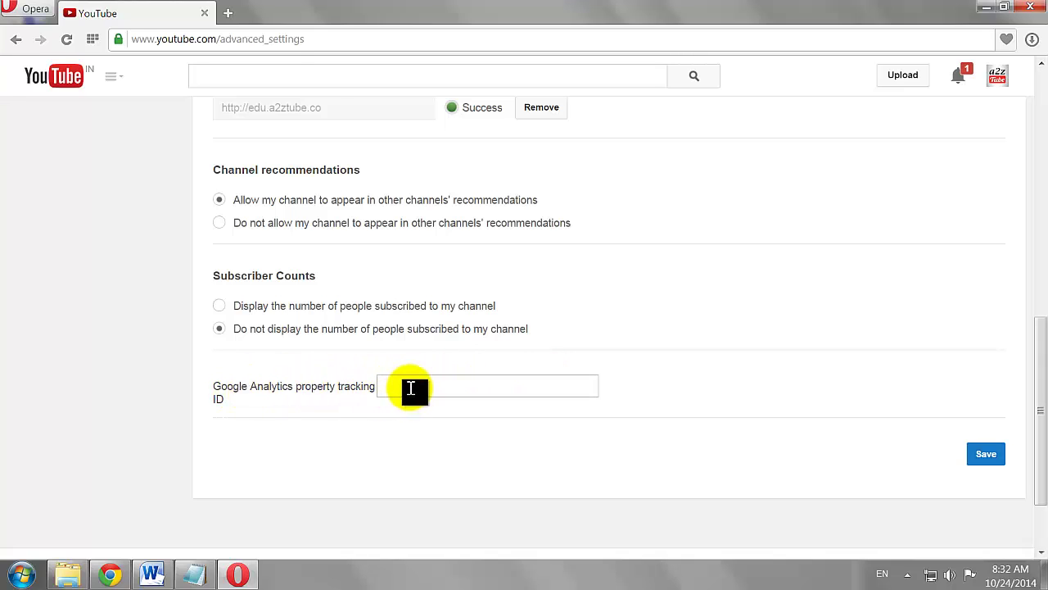
# In a new tab, search Google for 'google analytics'
pyautogui.click(225, 13)
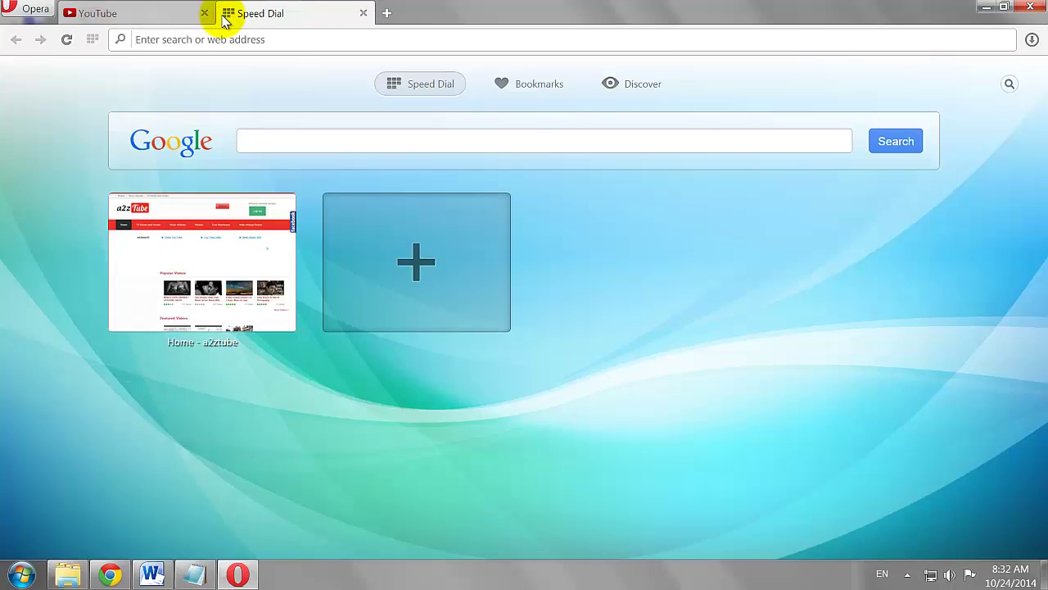
pyautogui.click(278, 143)
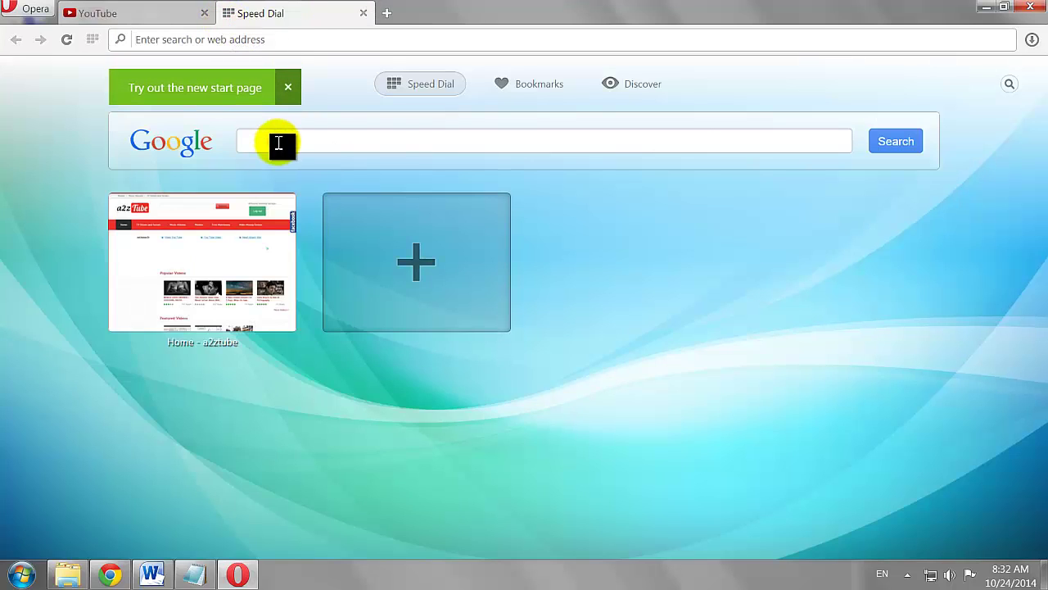
pyautogui.write('google a')
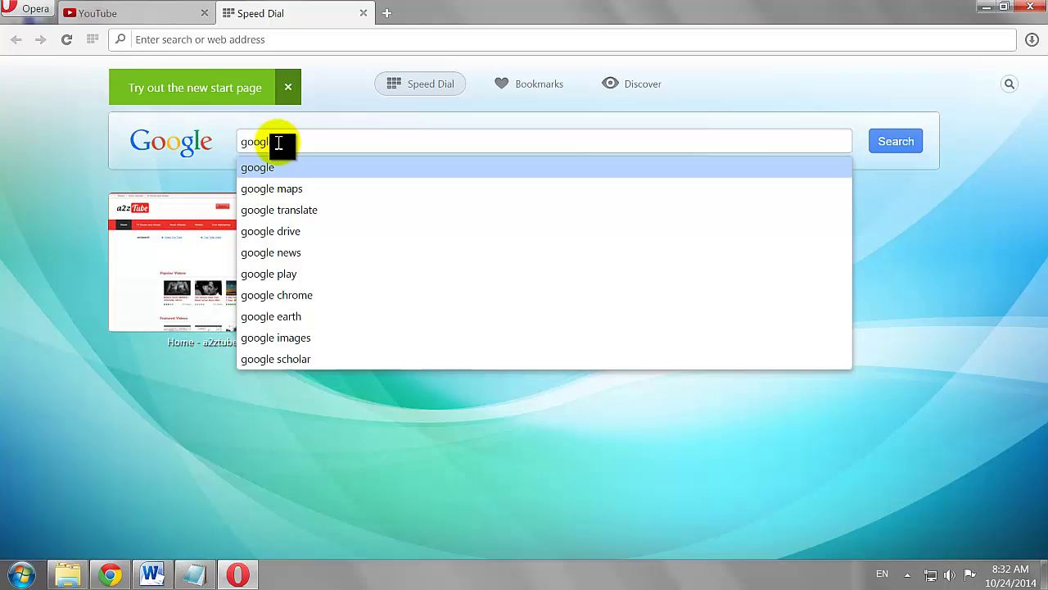
pyautogui.write('nalyt')
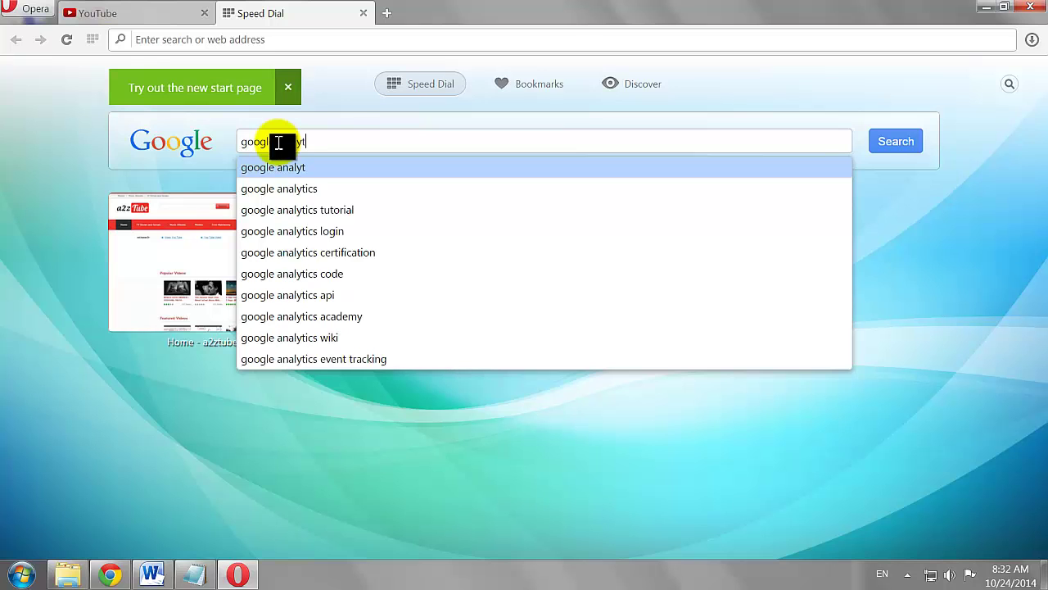
pyautogui.write('ics')
pyautogui.press('Return')
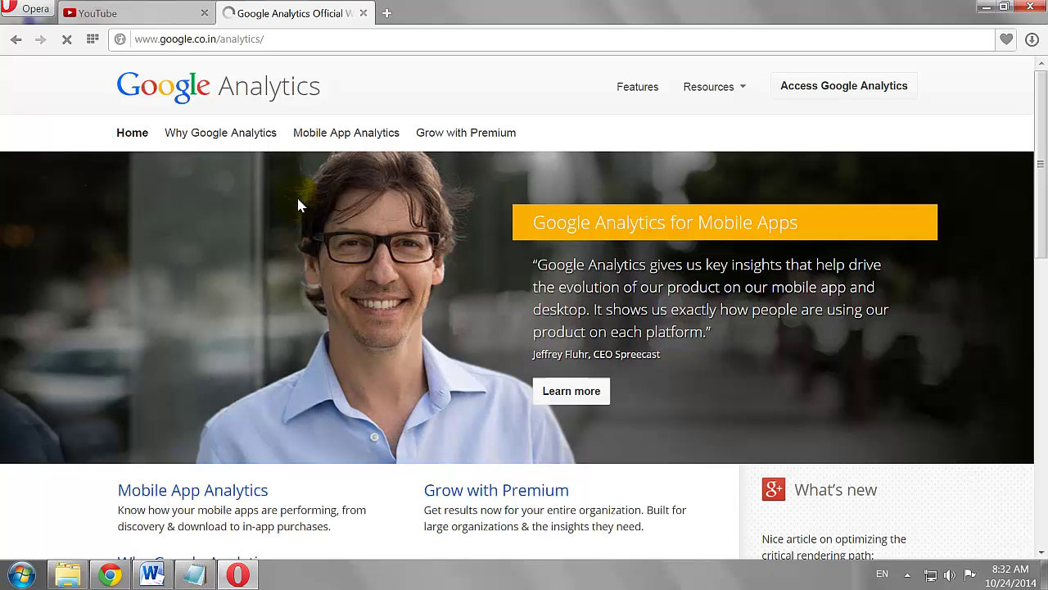
# Enter Google Analytics, save communication preferences, and start a new account from Admin
pyautogui.click(822, 86)
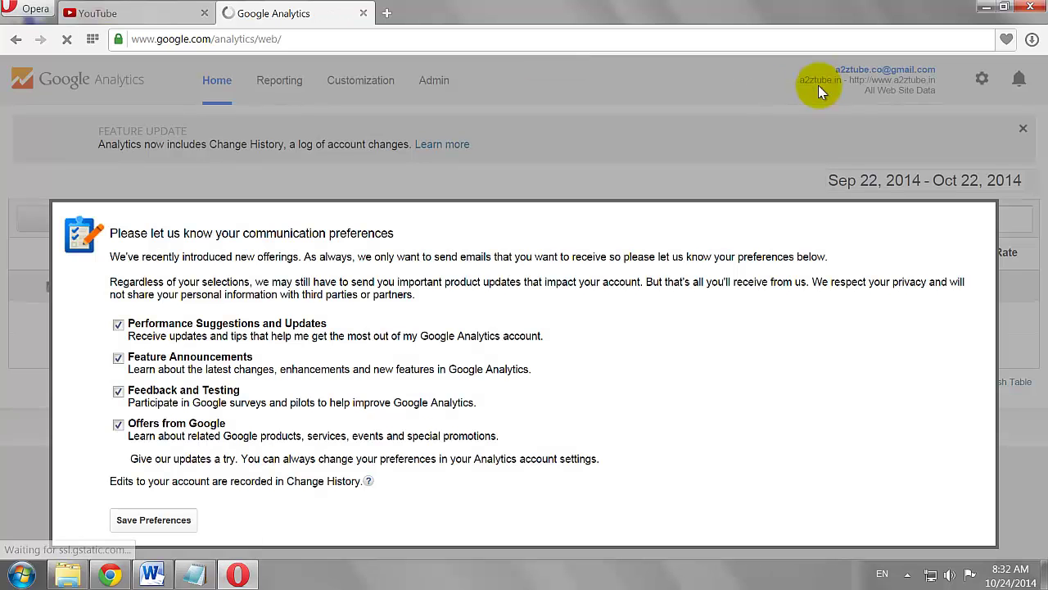
pyautogui.click(159, 520)
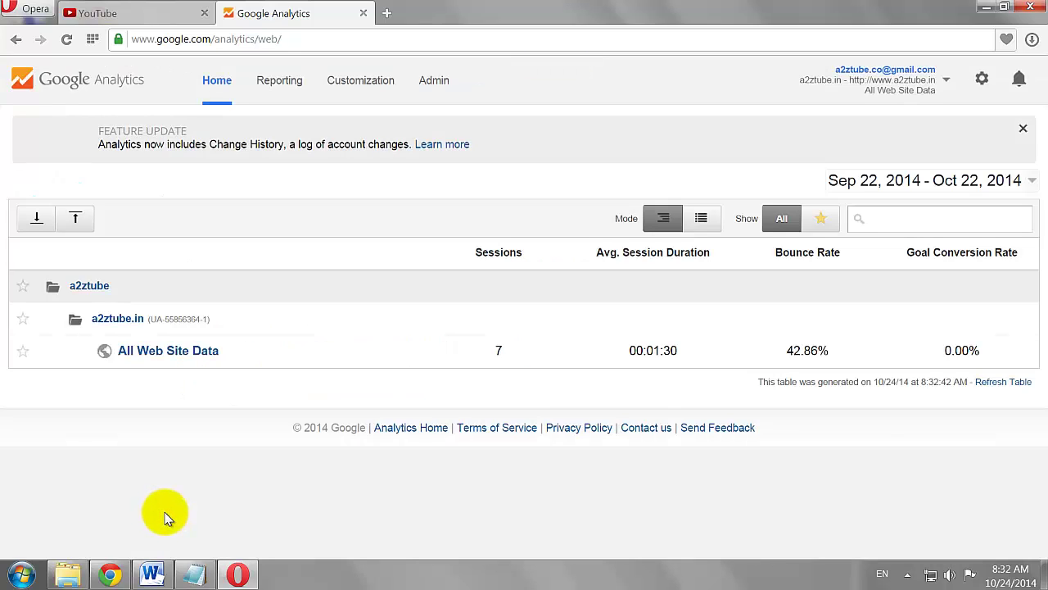
pyautogui.click(429, 82)
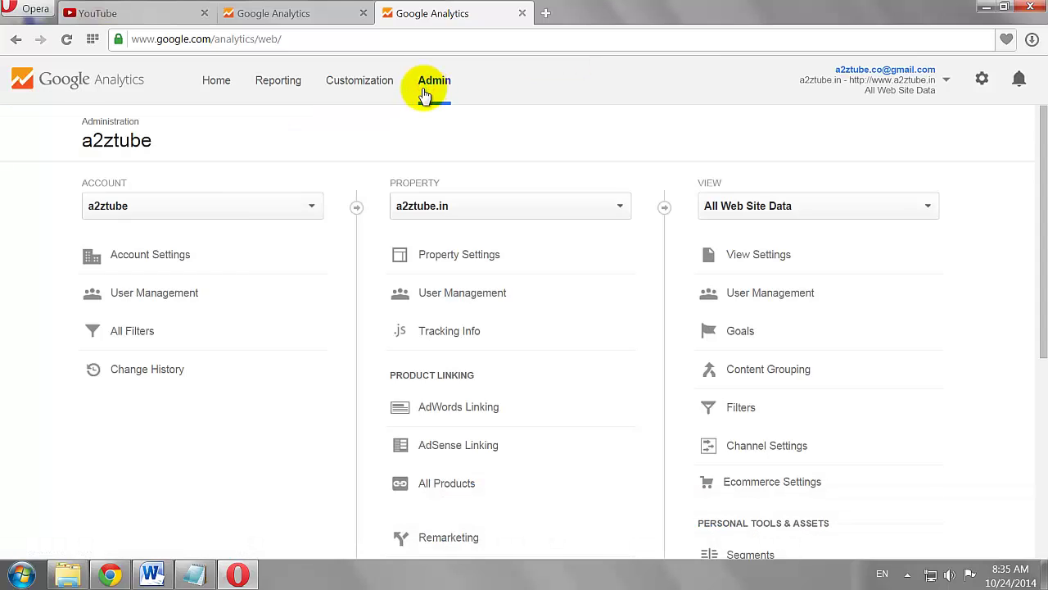
pyautogui.click(293, 210)
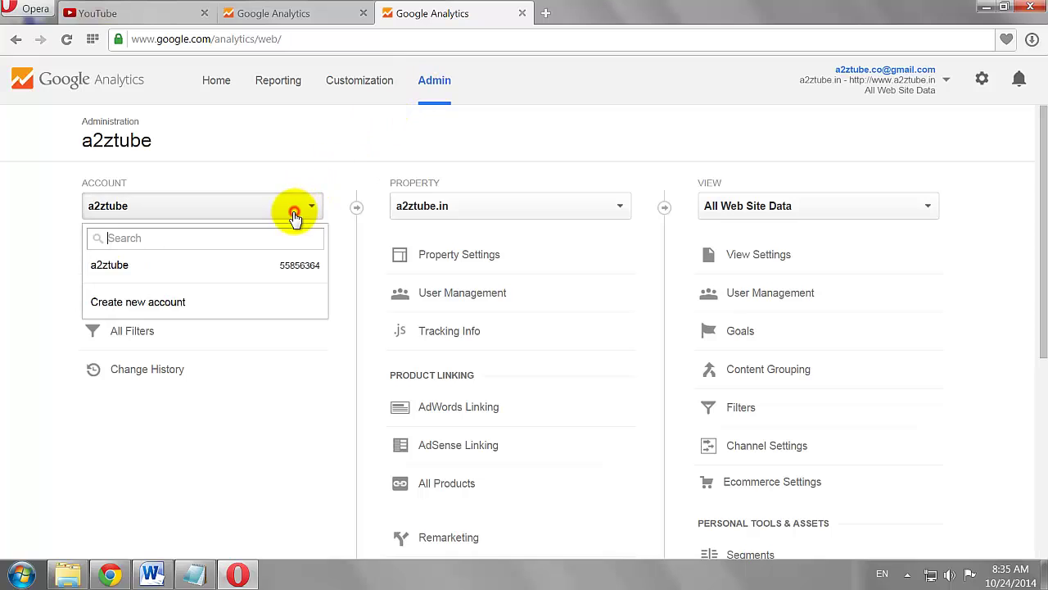
pyautogui.click(222, 298)
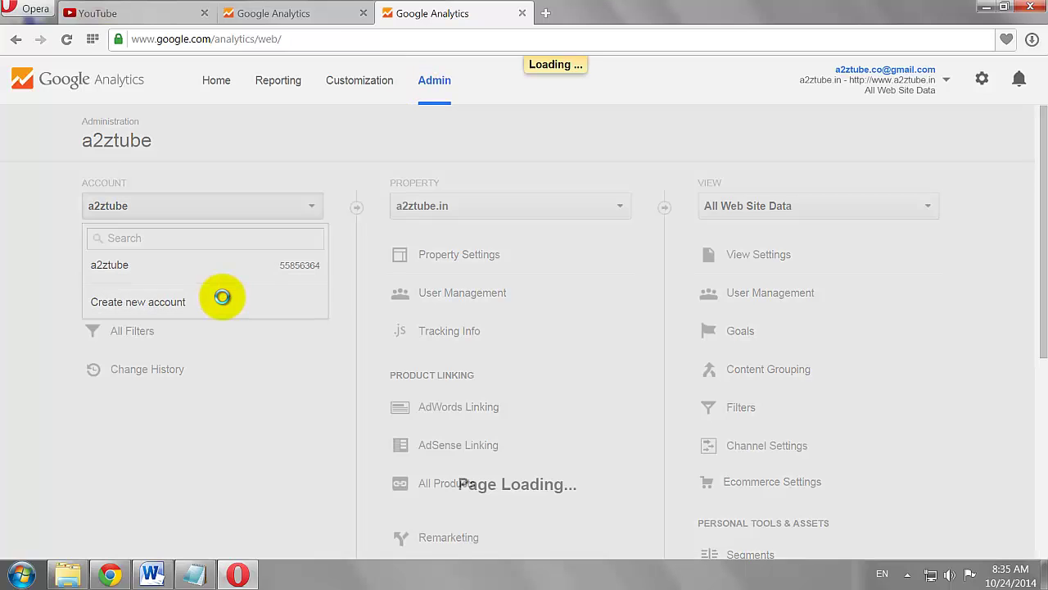
pyautogui.scroll(-1, 234, 293)
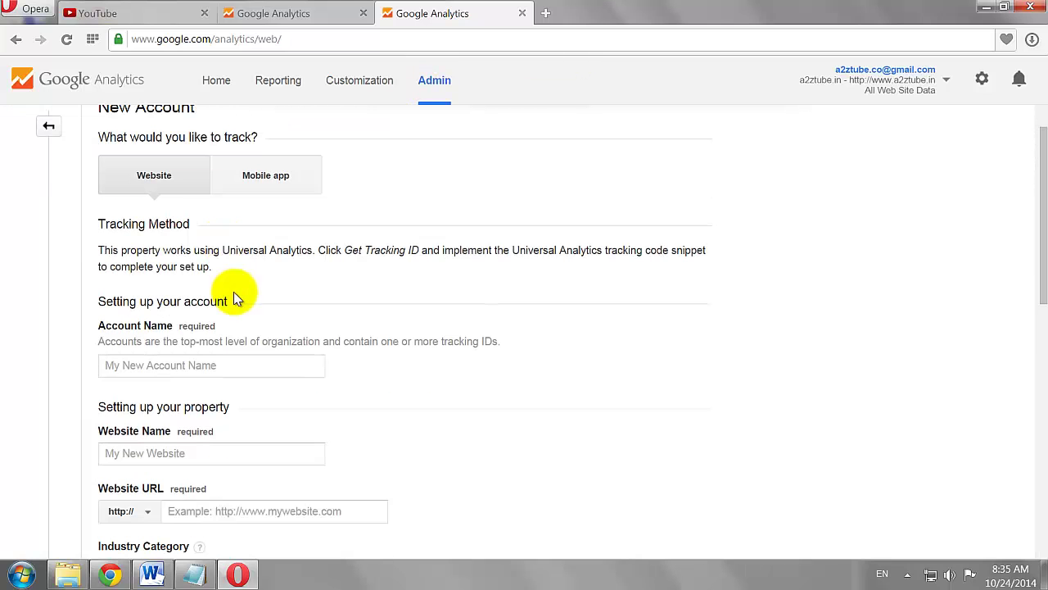
# Name the account 'a2ztube youtube channel' with website URL youtube.com/user/a2zguide
pyautogui.click(150, 365)
pyautogui.write('a2ztu')
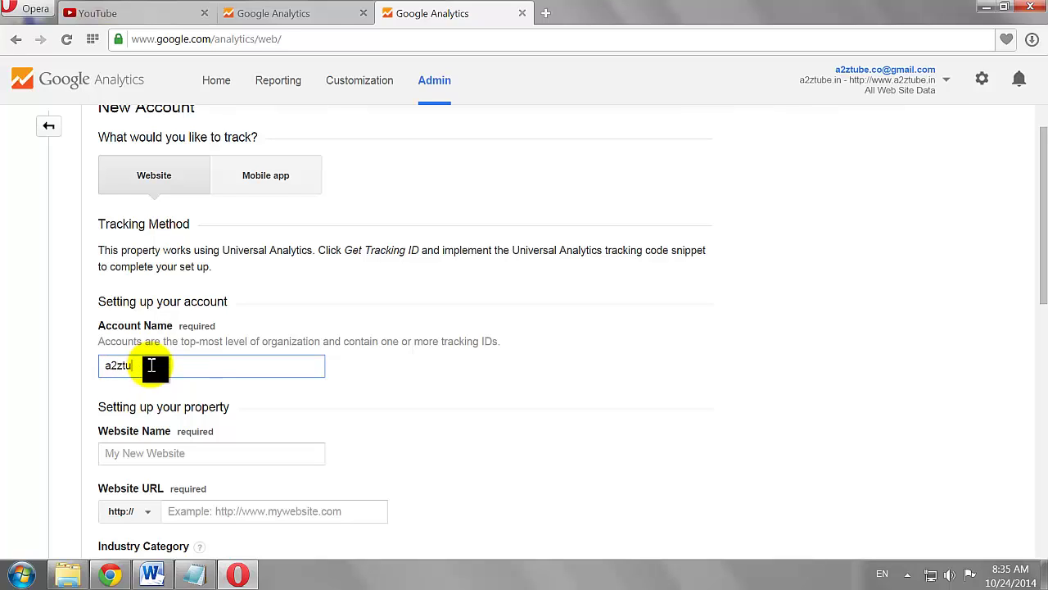
pyautogui.write('be youtube channel')
pyautogui.press('Tab')
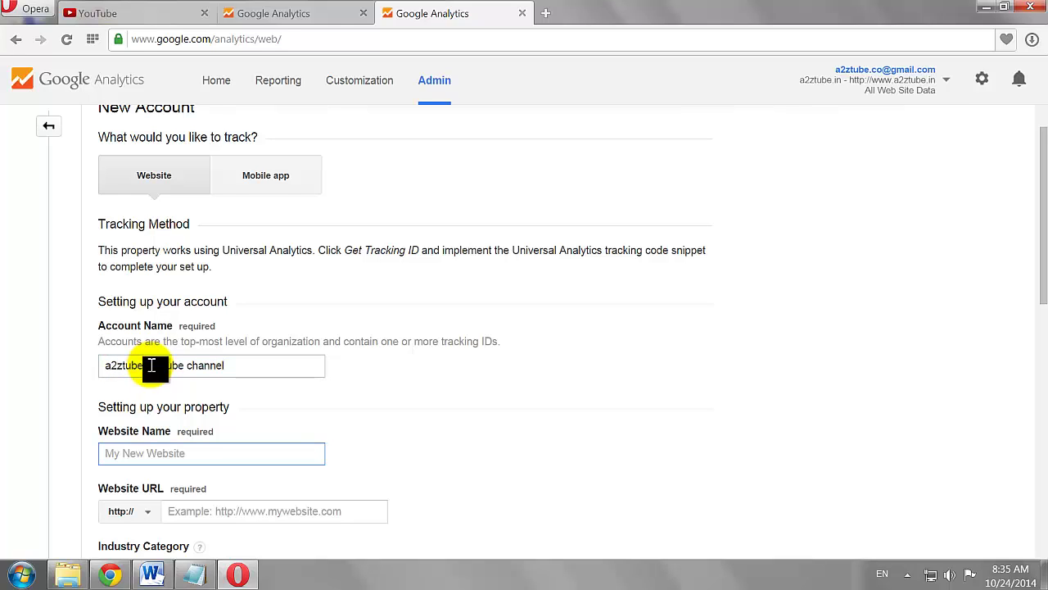
pyautogui.write('a2ztube youtube channel')
pyautogui.press('Tab')
pyautogui.scroll(-1, 253, 400)
pyautogui.write('youtube.com/us')
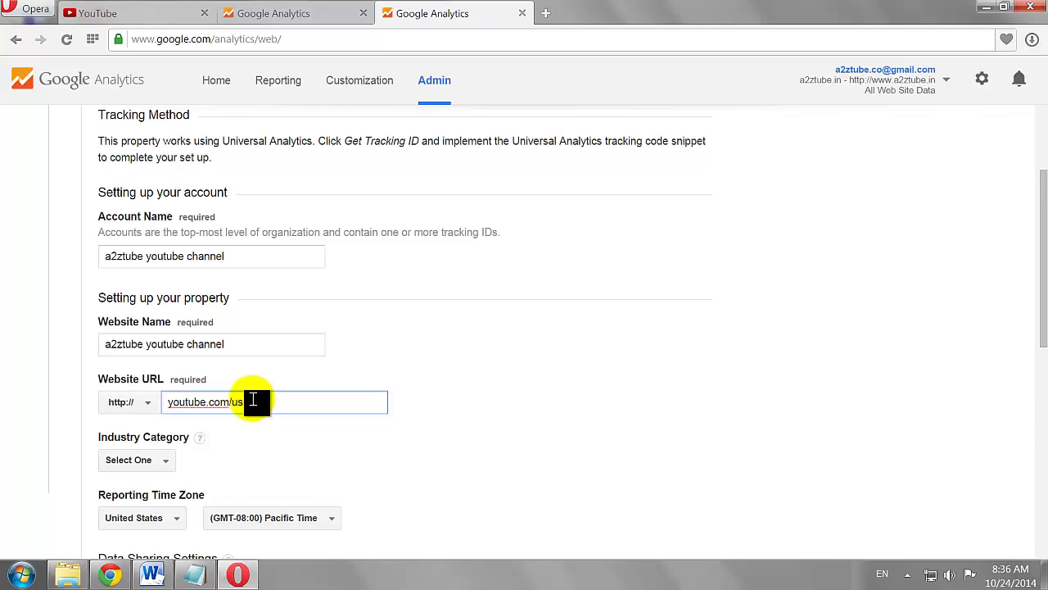
pyautogui.write('er/a2zguide')
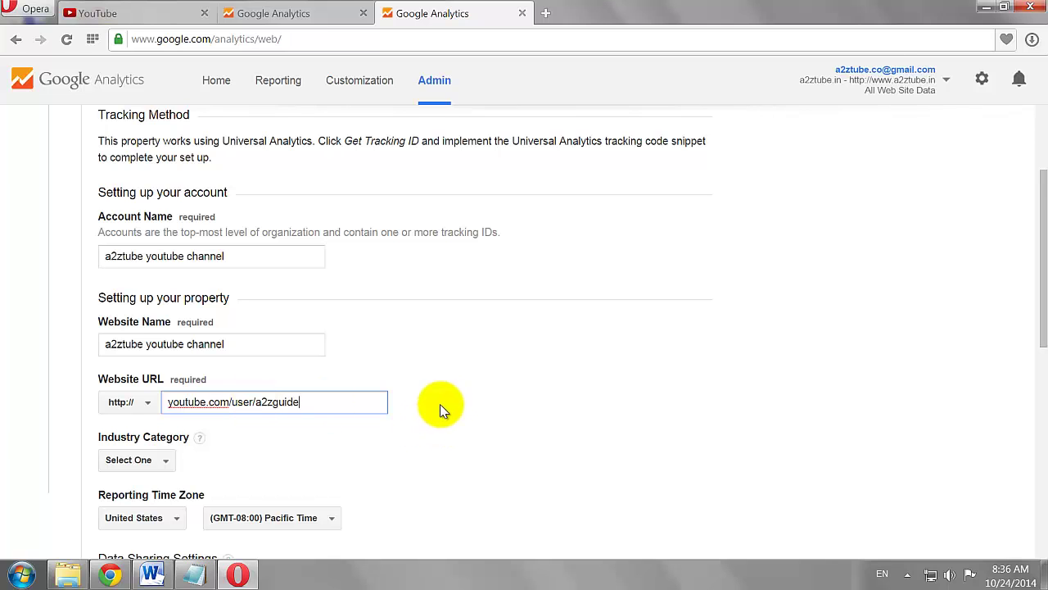
pyautogui.doubleClick(276, 400)
pyautogui.click(466, 423)
# Set the industry category to Computers and Electronics and the reporting country to India
pyautogui.scroll(-2, 485, 373)
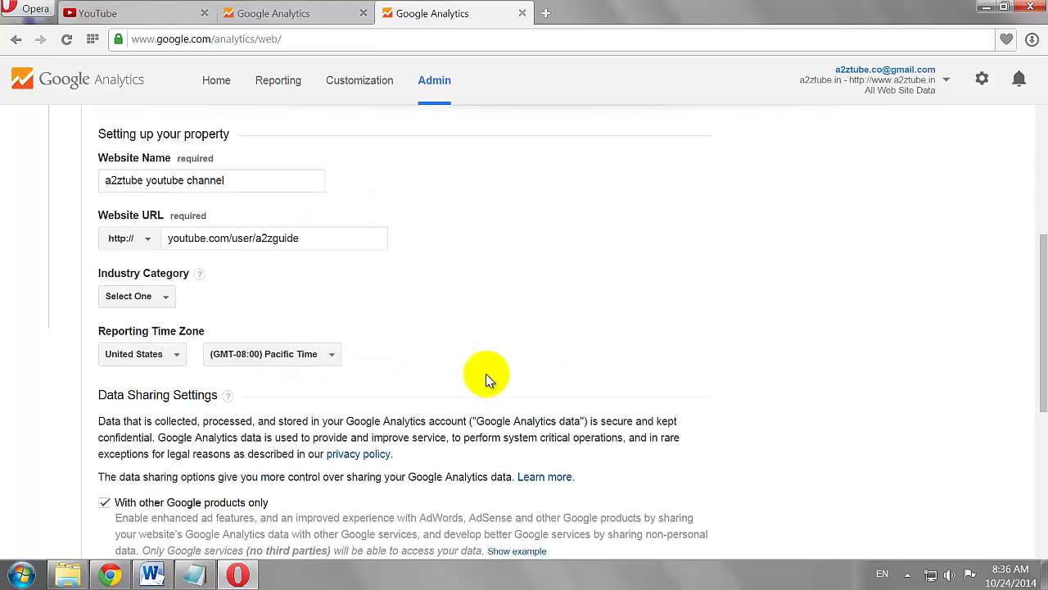
pyautogui.click(168, 298)
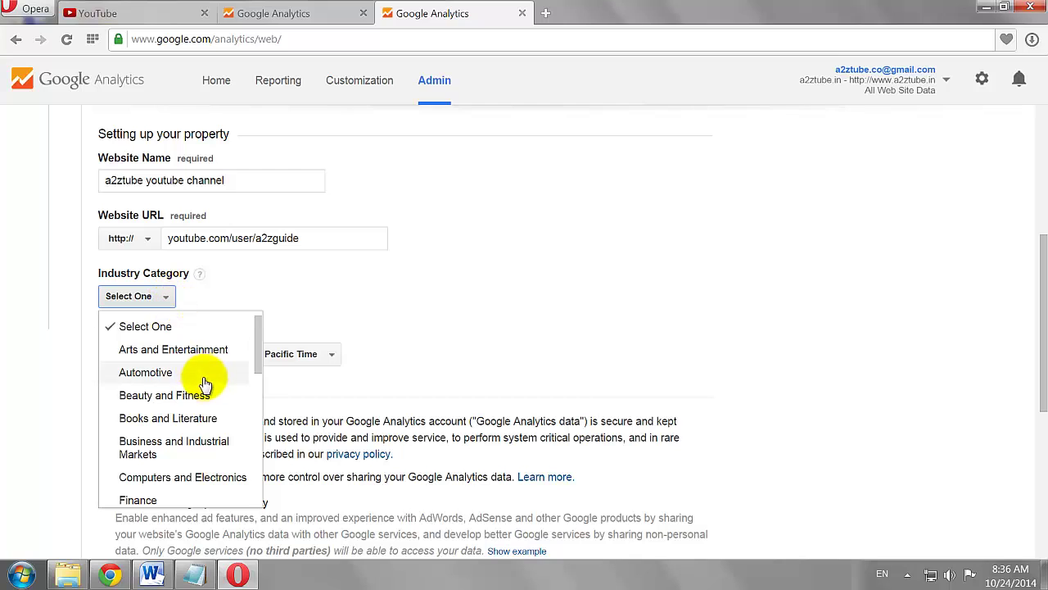
pyautogui.scroll(-3, 205, 385)
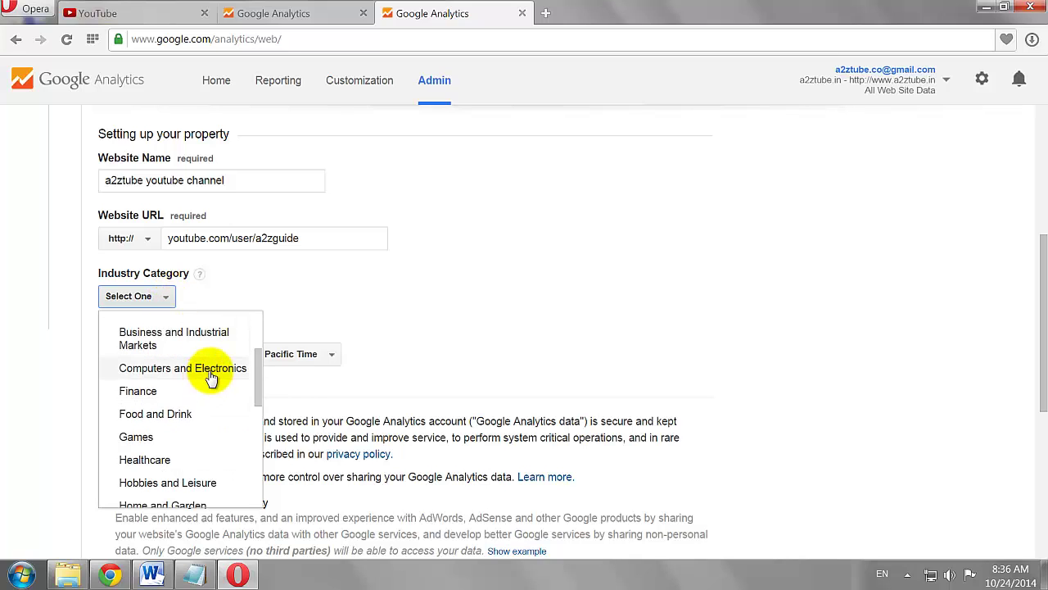
pyautogui.click(208, 373)
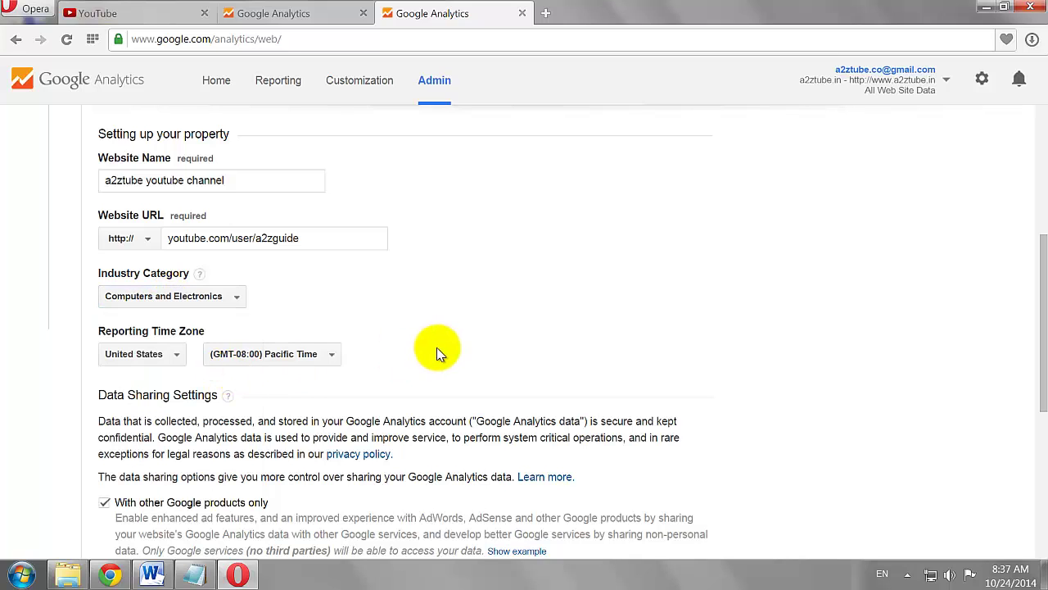
pyautogui.click(178, 357)
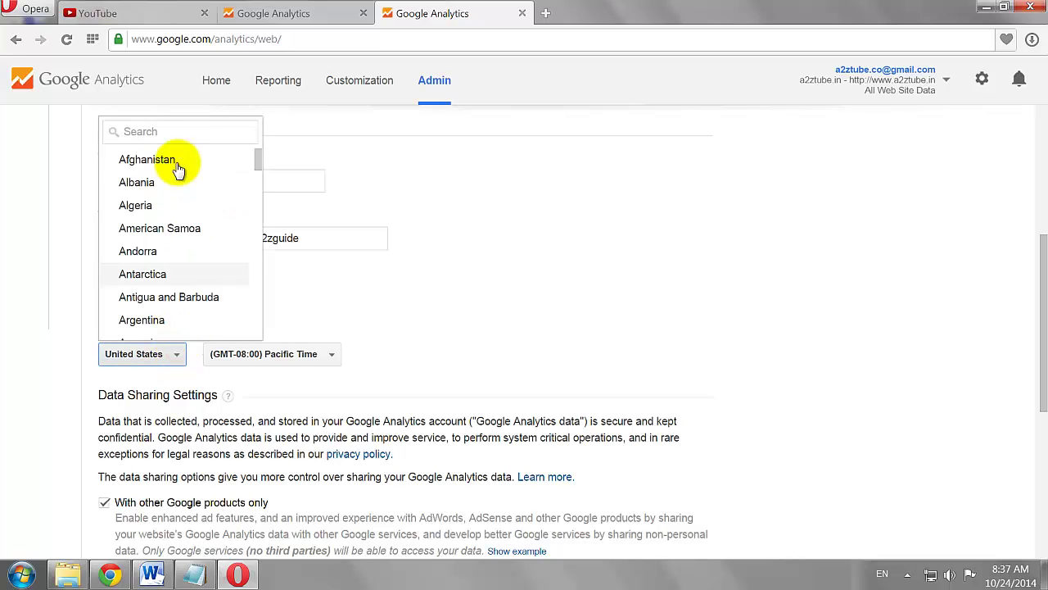
pyautogui.click(169, 134)
pyautogui.write('india')
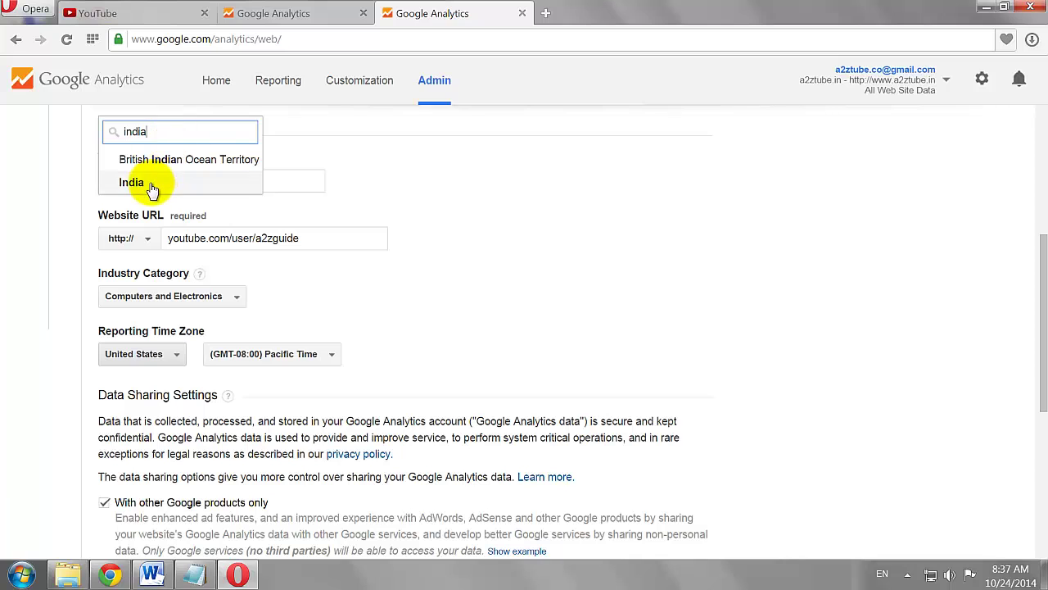
pyautogui.click(134, 182)
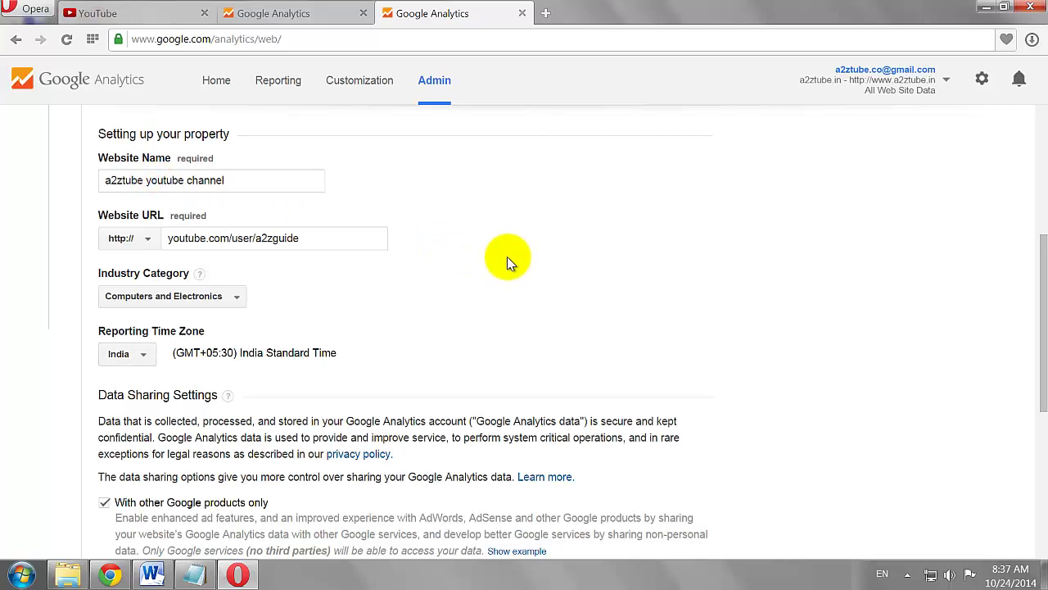
pyautogui.scroll(-5, 507, 256)
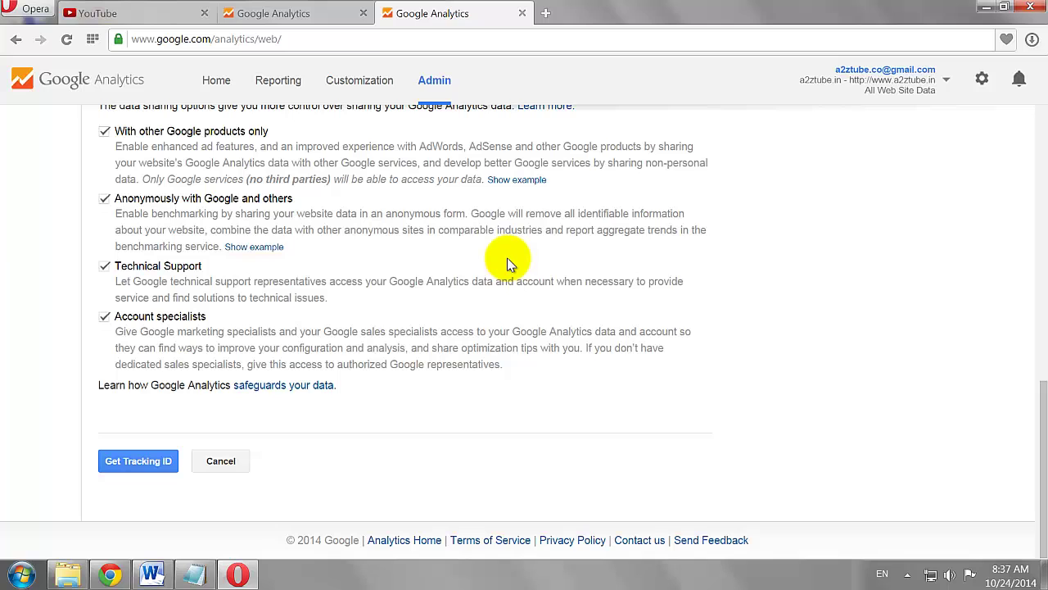
# Request the tracking ID and accept the Google Analytics terms of service
pyautogui.click(127, 464)
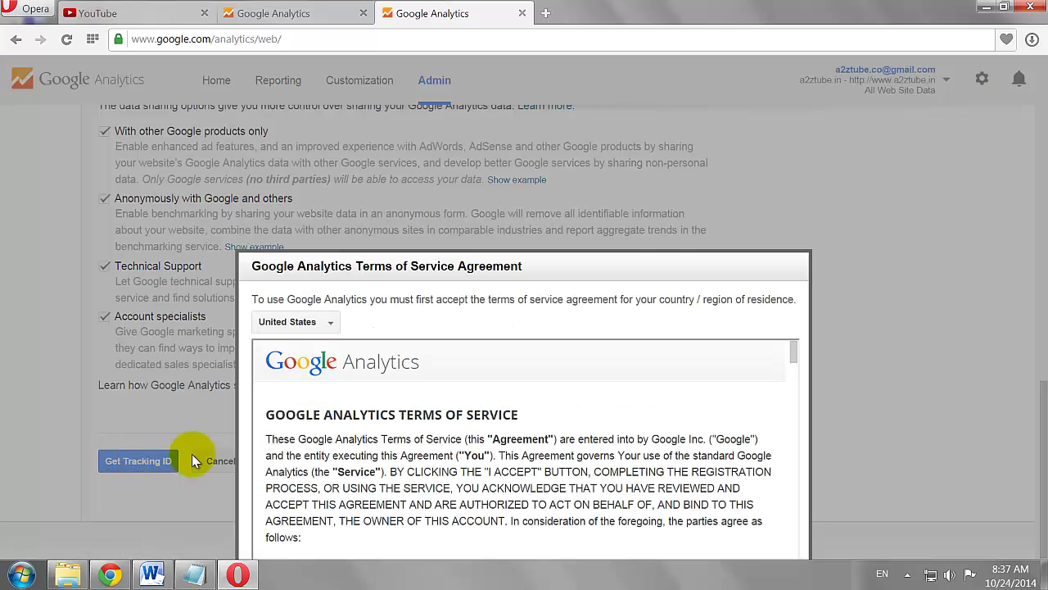
pyautogui.scroll(-6, 491, 369)
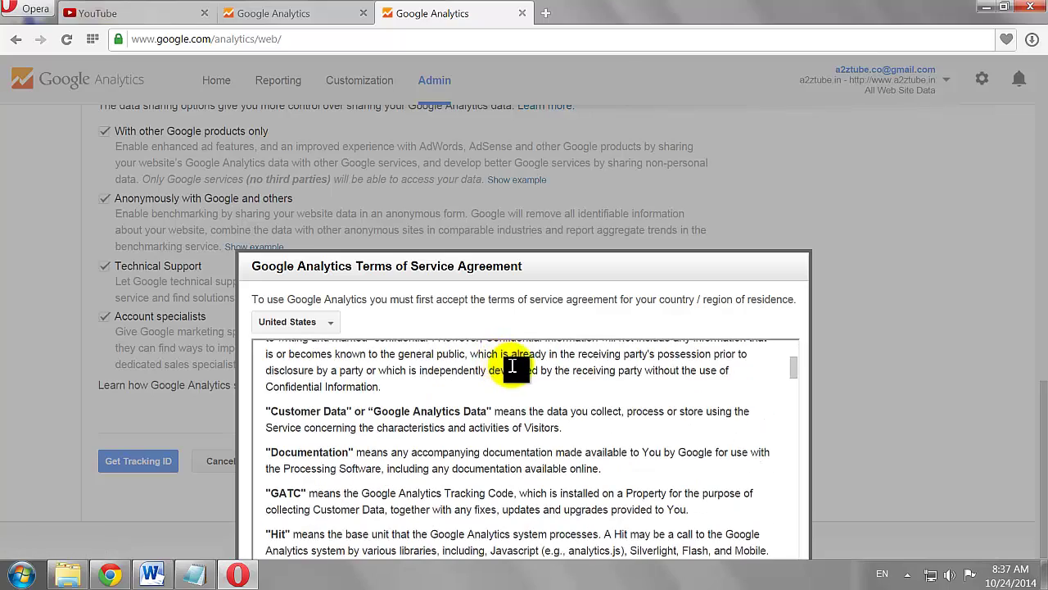
pyautogui.scroll(-3, 507, 369)
pyautogui.scroll(-8, 514, 367)
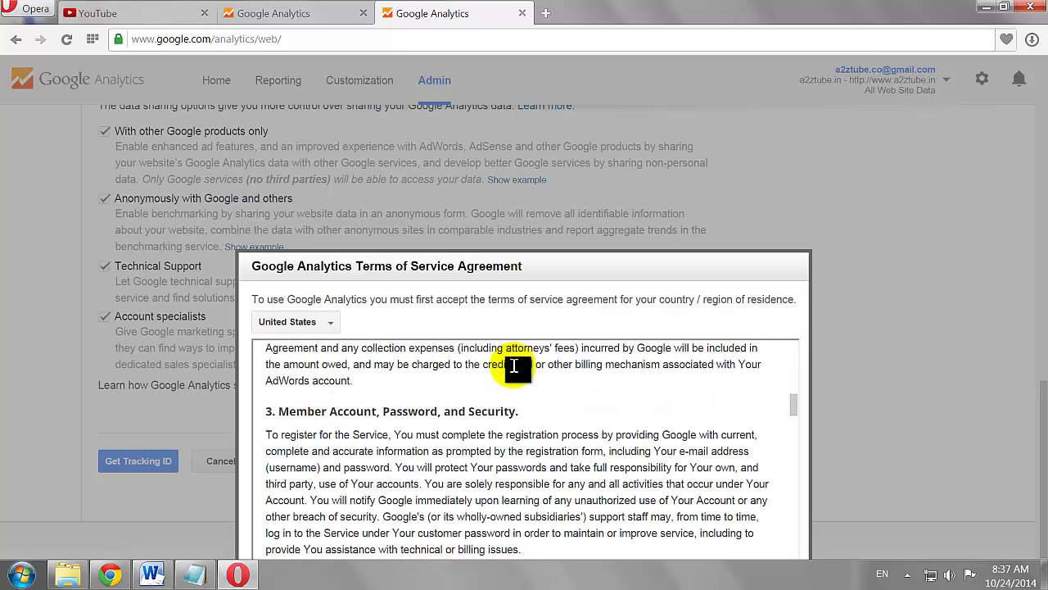
pyautogui.hotkey('ctrl', '-')
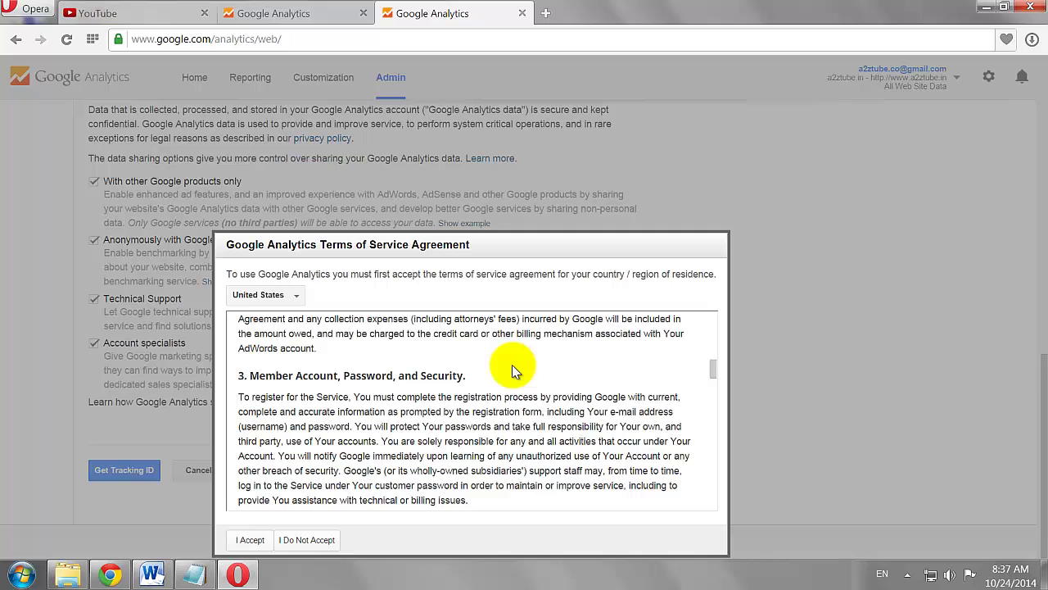
pyautogui.click(250, 539)
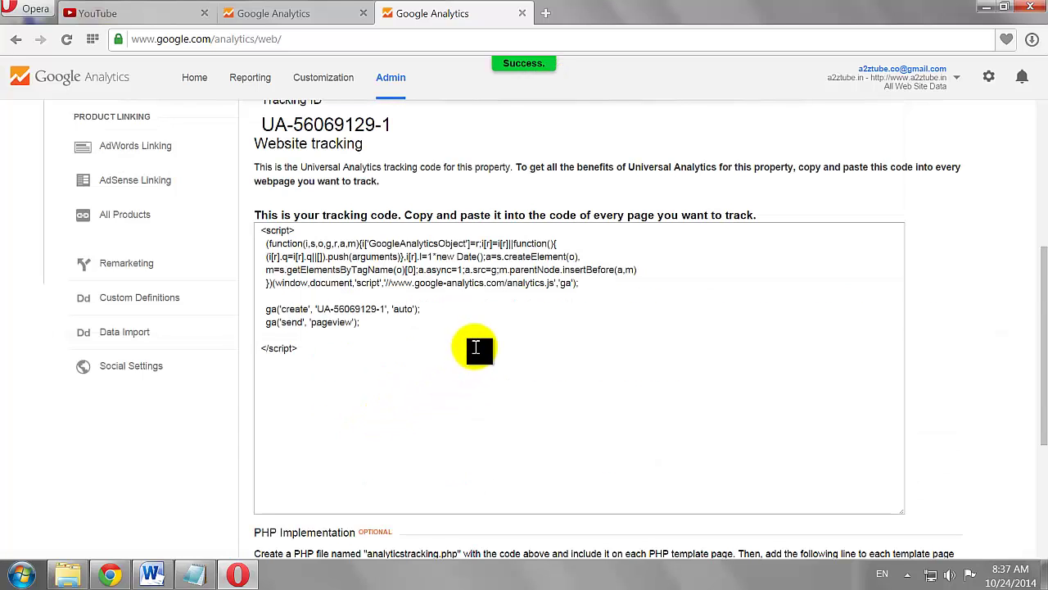
# Copy the new property's tracking ID and return to the YouTube tab
pyautogui.scroll(1, 484, 340)
pyautogui.scroll(1, 484, 340)
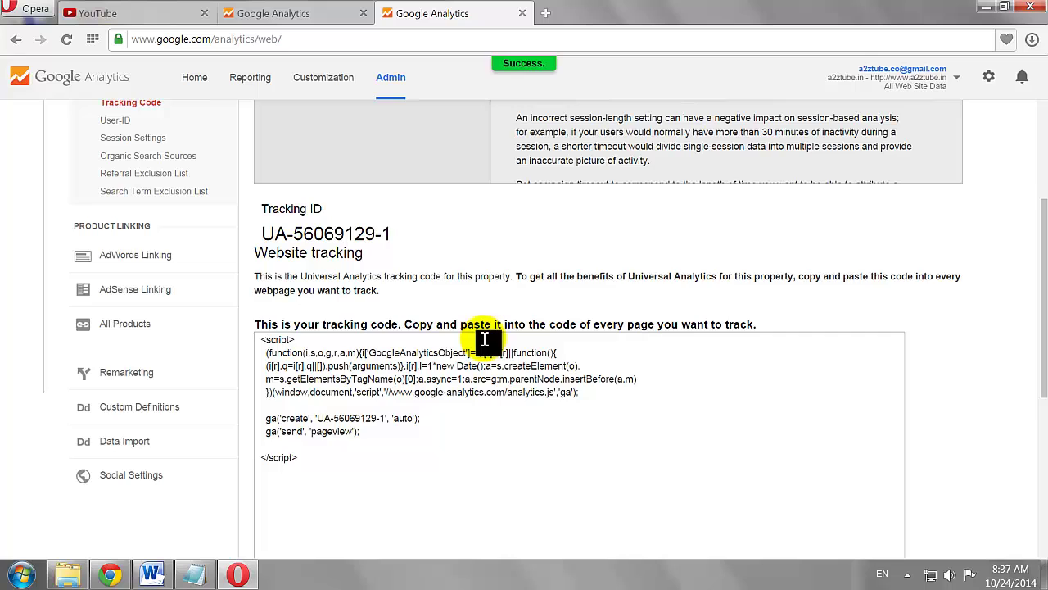
pyautogui.scroll(1, 484, 340)
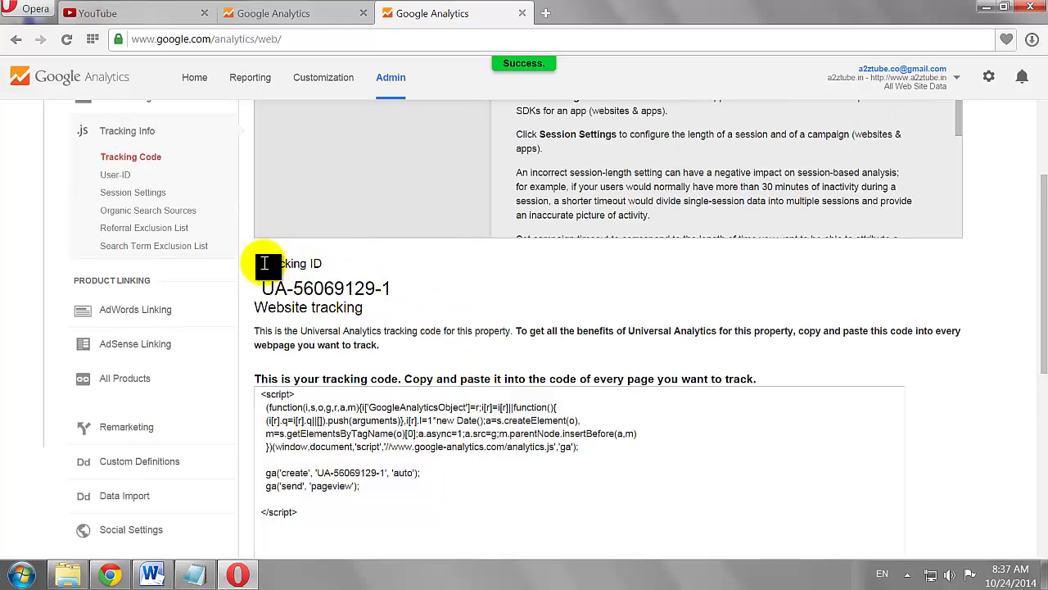
pyautogui.moveTo(392, 287); pyautogui.dragTo(267, 288)
pyautogui.rightClick(275, 288)
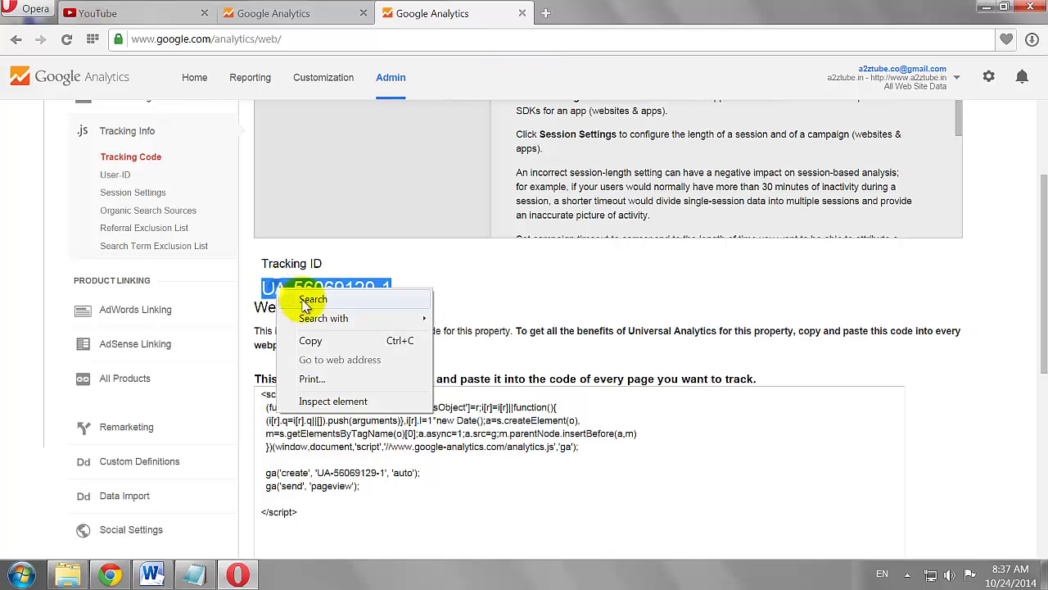
pyautogui.click(312, 340)
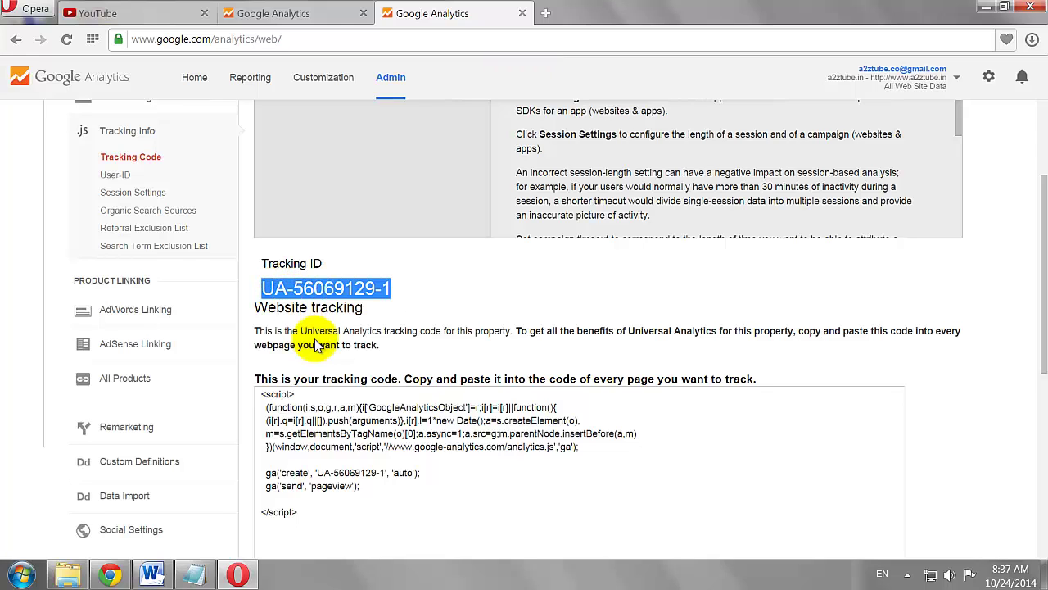
pyautogui.click(138, 15)
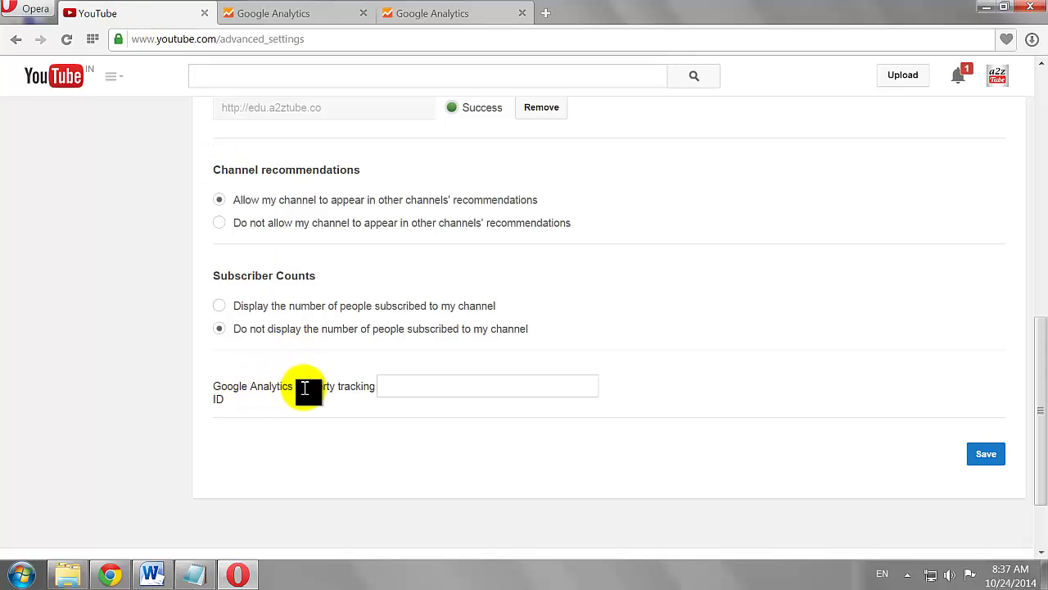
# Paste the tracking ID into the Google Analytics property field and save the channel settings
pyautogui.click(395, 389)
pyautogui.click(397, 389)
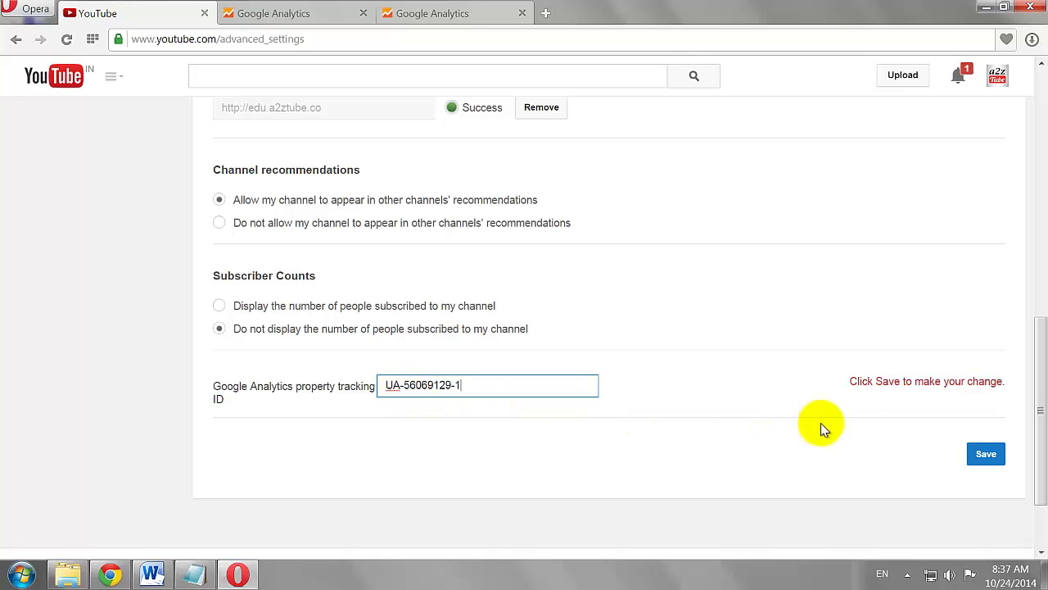
pyautogui.click(985, 455)
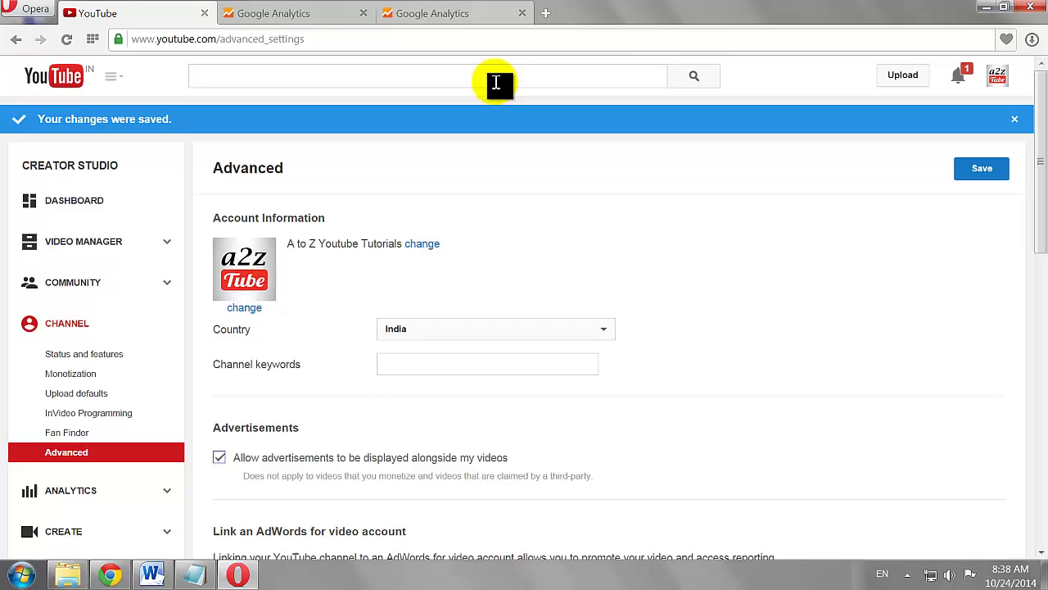
pyautogui.click(430, 18)
# Check the a2ztube youtube channel account on the Analytics Home overview, then close Opera
pyautogui.scroll(-10, 475, 262)
pyautogui.scroll(10, 475, 262)
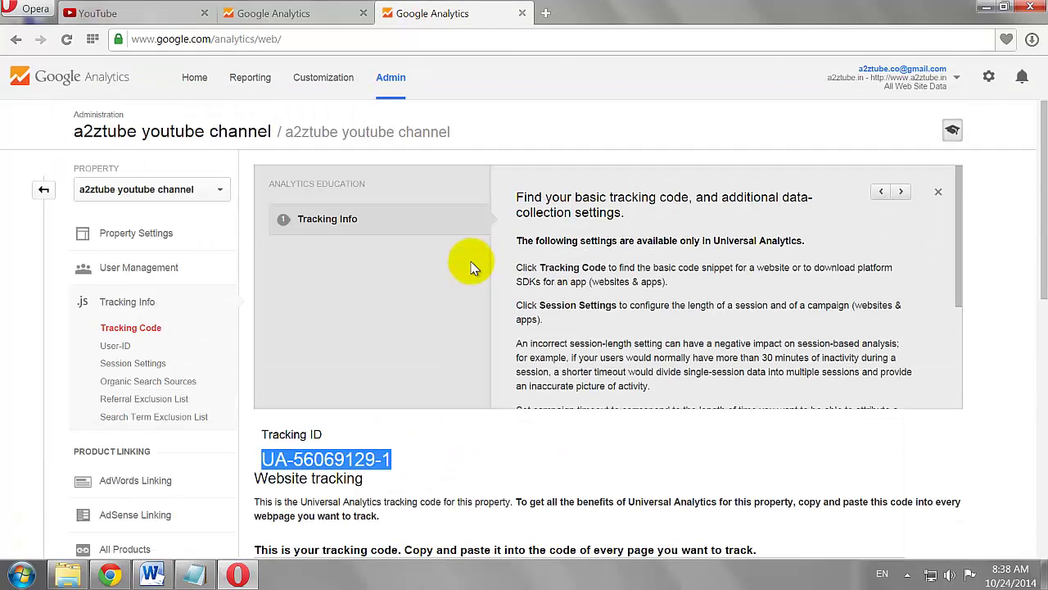
pyautogui.click(195, 81)
pyautogui.click(124, 351)
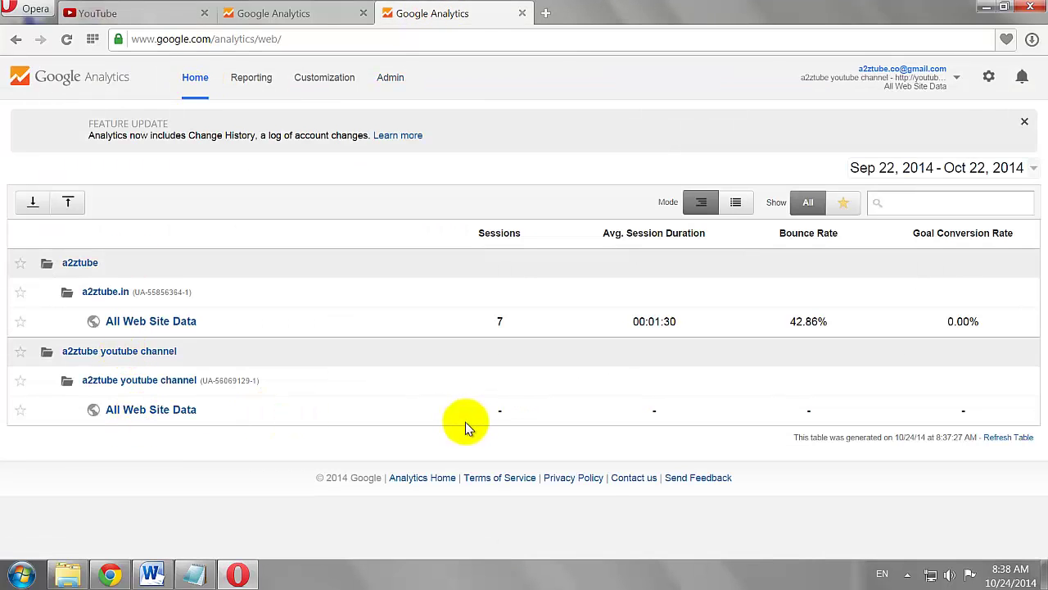
pyautogui.click(1028, 8)
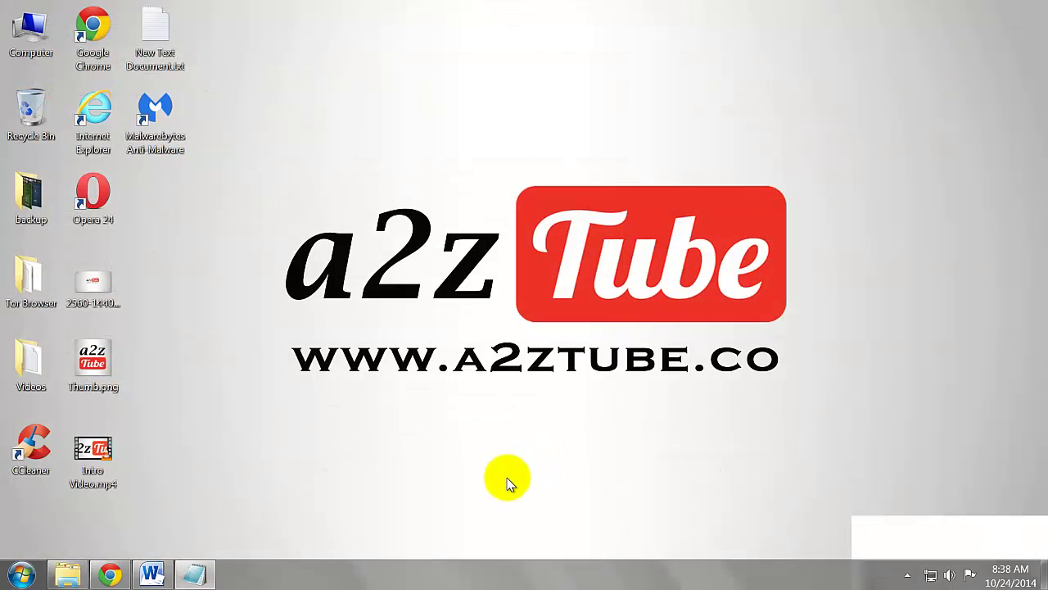